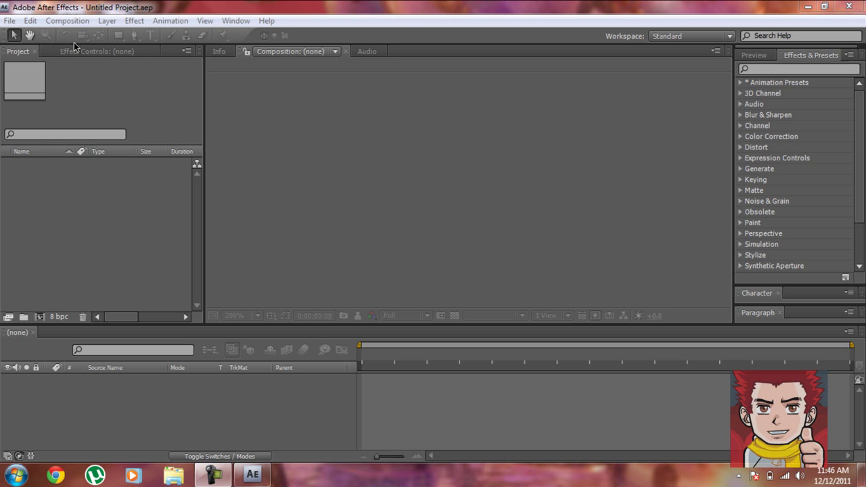
Create a new composition named optical with a duration of 0;00;10;00, keeping the HDV/HDTV 720 29.97 preset.
left_click(176, 407)
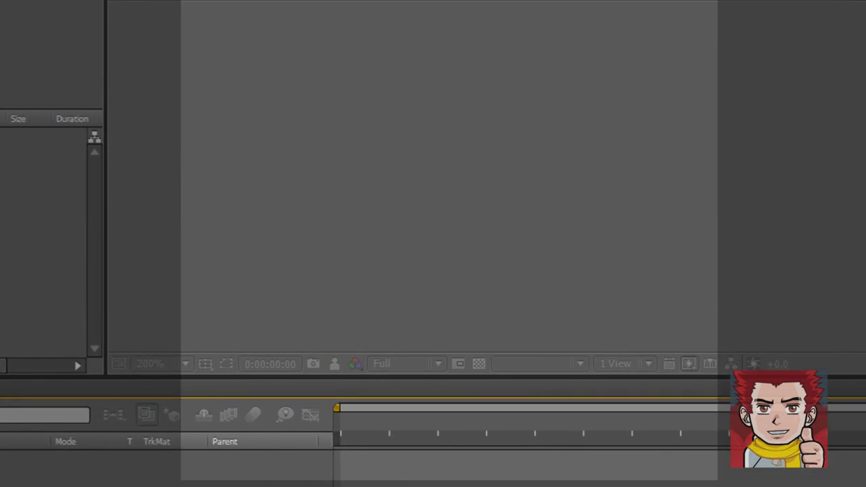
key("ctrl+n")
key("BackSpace")
type("optica")
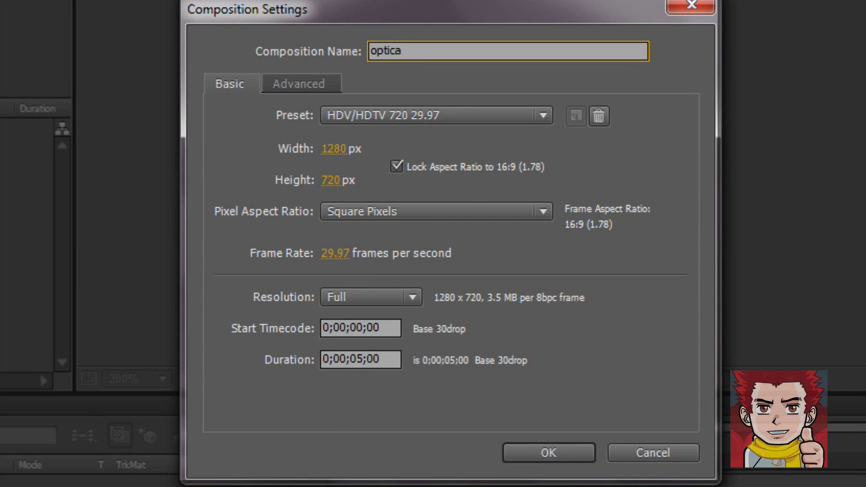
type("l")
left_click(367, 356)
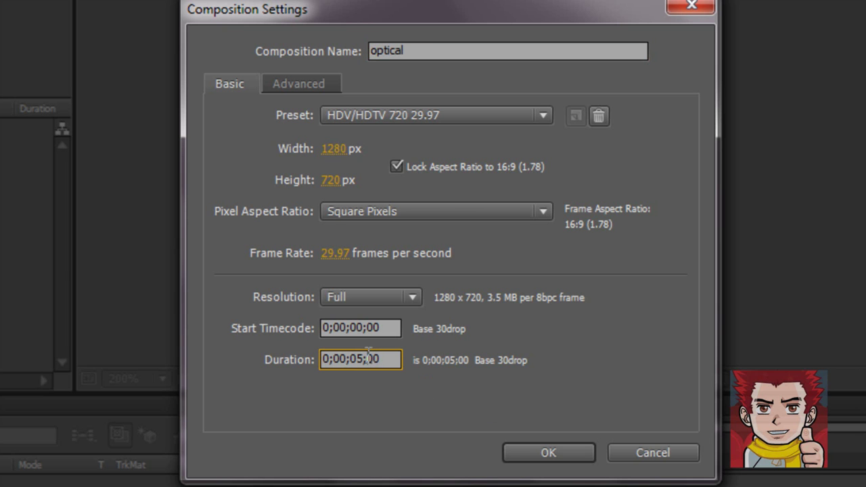
key("BackSpace")
key("BackSpace")
key("BackSpace")
type("10")
key("Return")
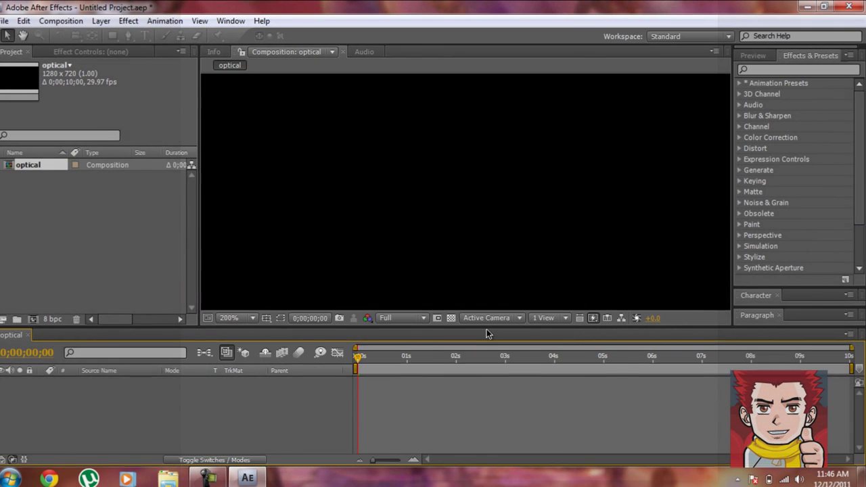
Add a red solid layer at the full composition size of 1280 x 720 px.
scroll(422, 227, "down", 4)
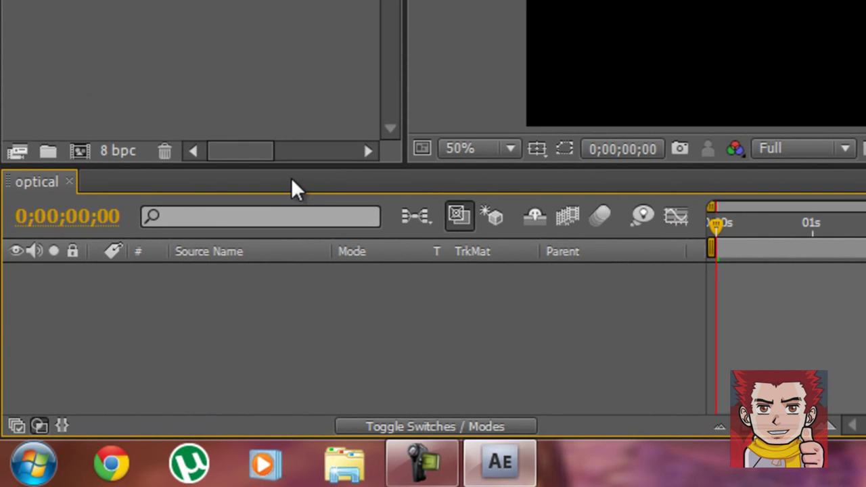
right_click(219, 334)
mouse_move(423, 195)
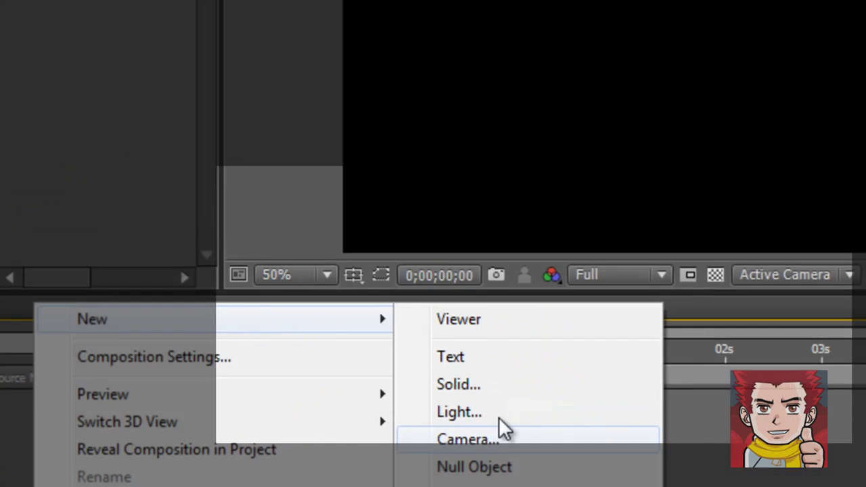
left_click(641, 258)
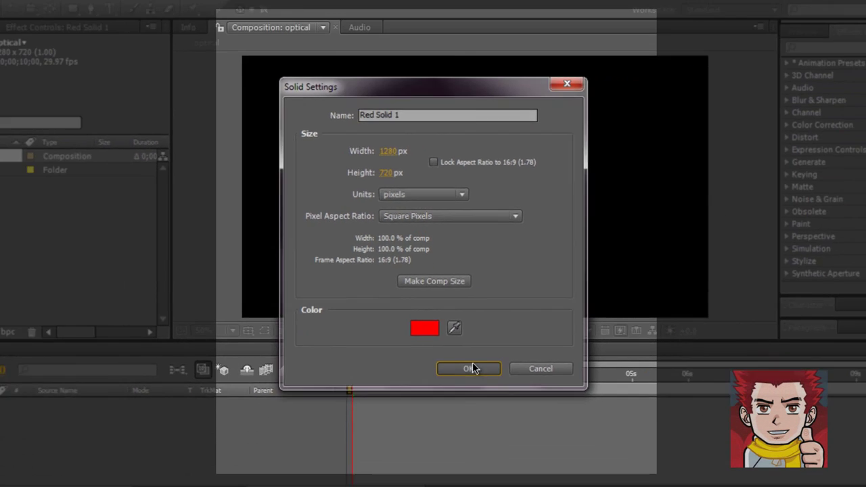
left_click(487, 436)
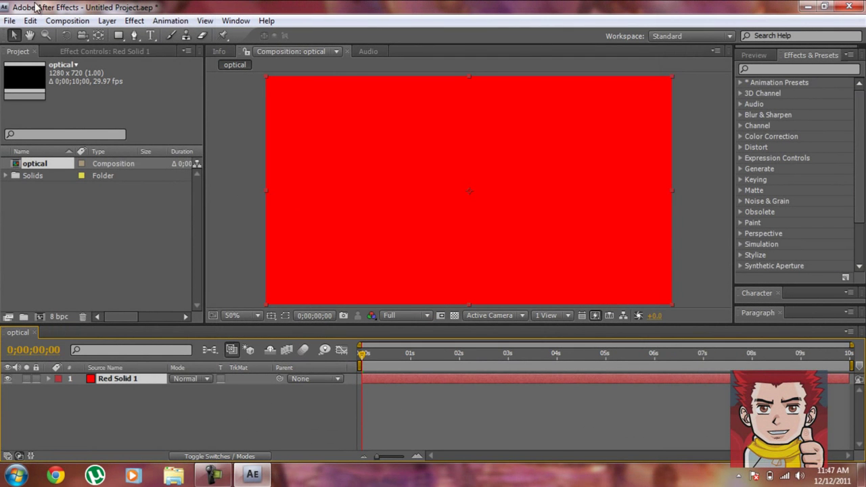
Apply the Video Copilot Optical Flares effect to the red solid.
left_click(134, 21)
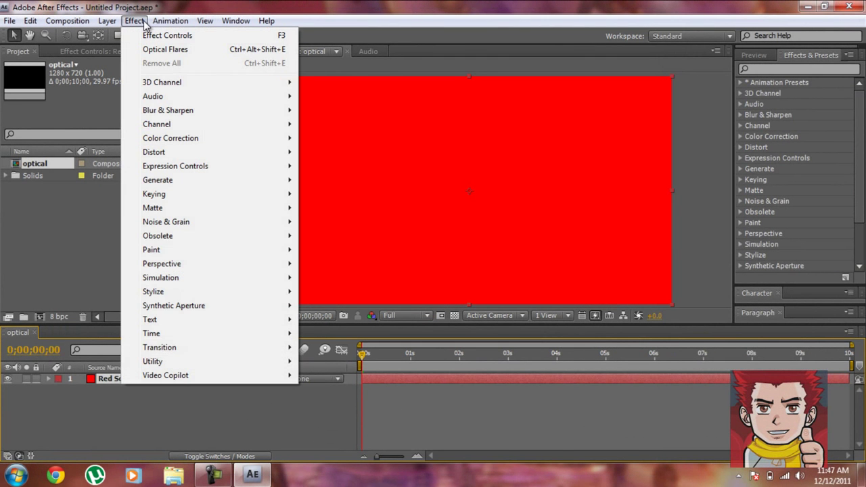
mouse_move(263, 379)
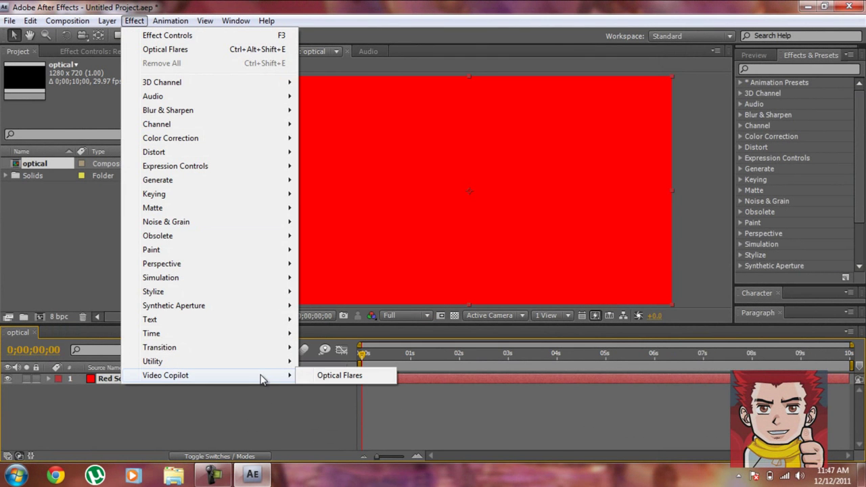
left_click(346, 375)
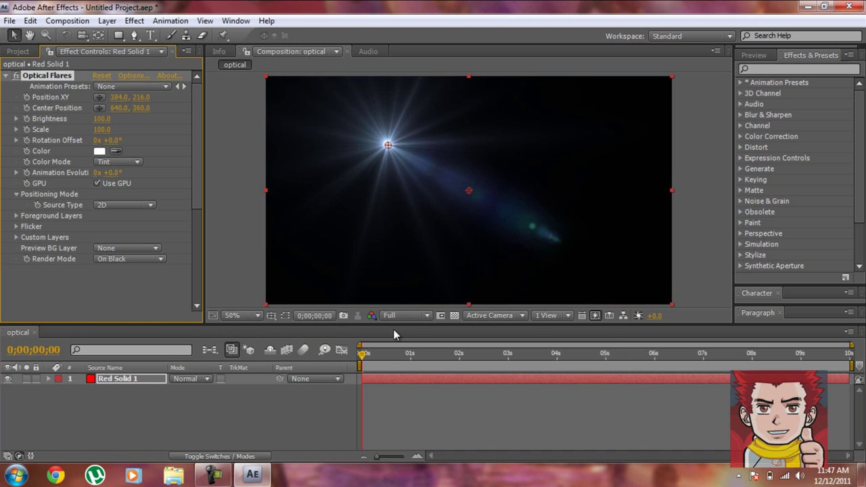
Open the Optical Flares options and add extra lens objects such as Shimmer and Sparkle to the flare.
left_click(131, 77)
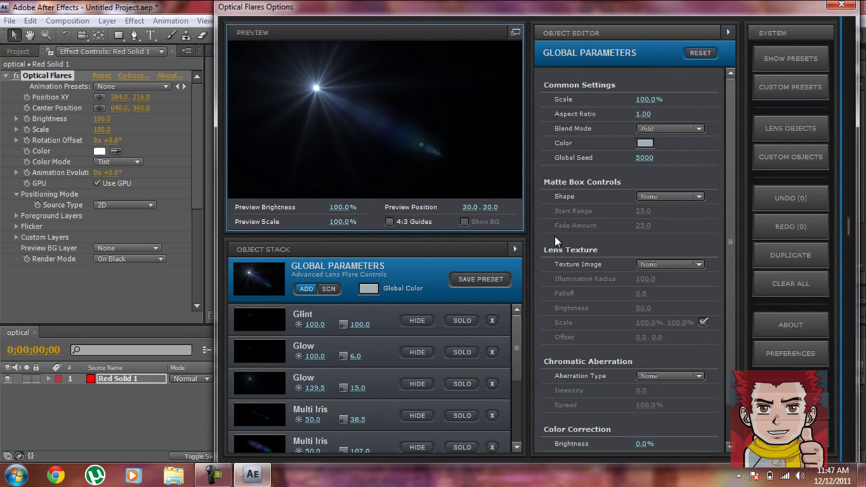
left_click(784, 86)
left_click(771, 142)
double_click(768, 145)
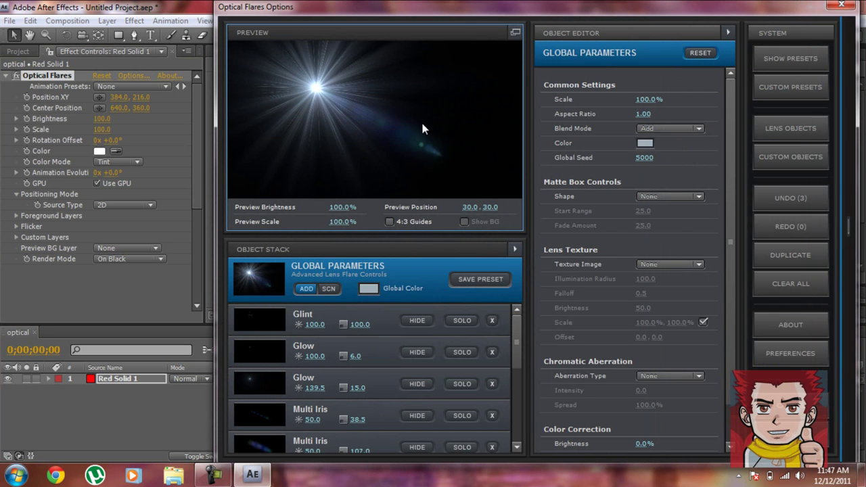
Add two Streak lens objects to the flare and apply the Optical Flares options.
left_click(789, 156)
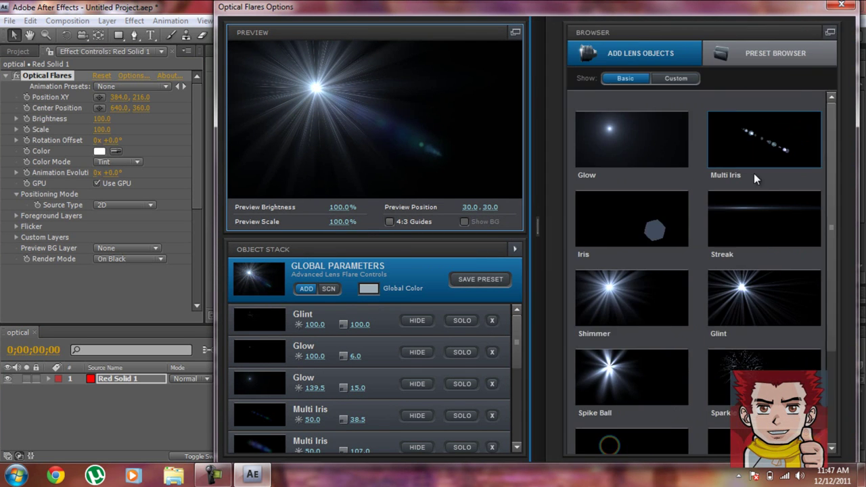
left_click(758, 227)
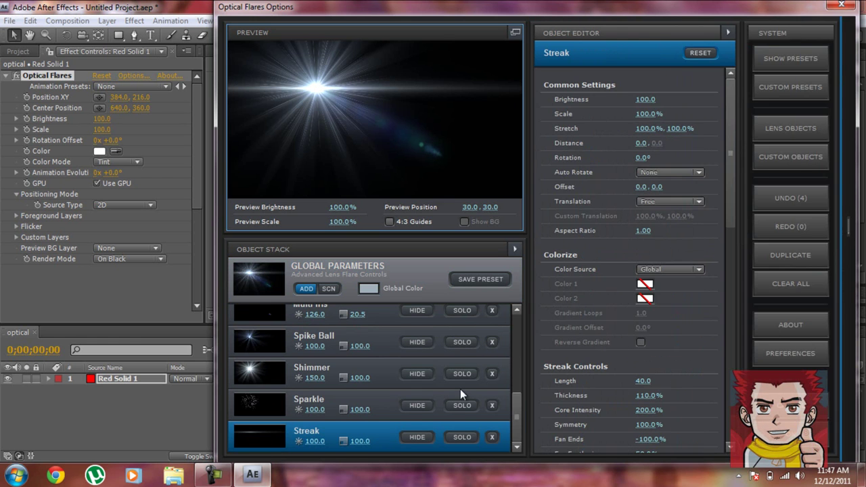
left_click(835, 169)
left_click(767, 207)
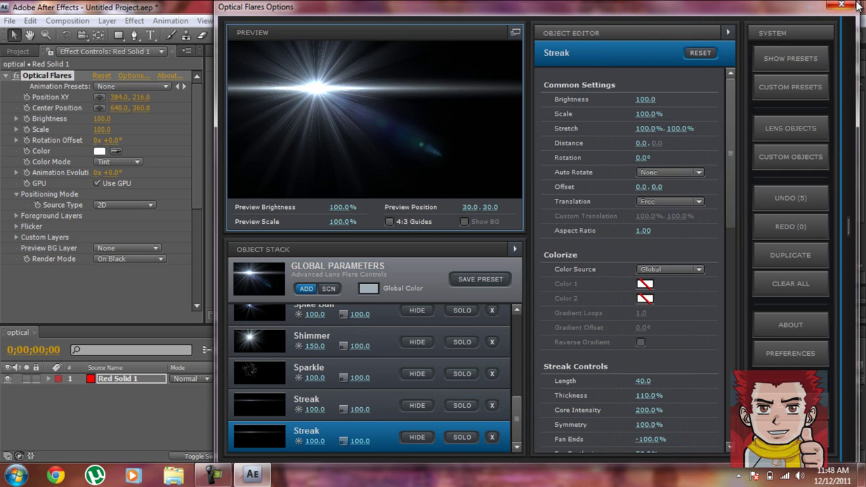
left_click(790, 438)
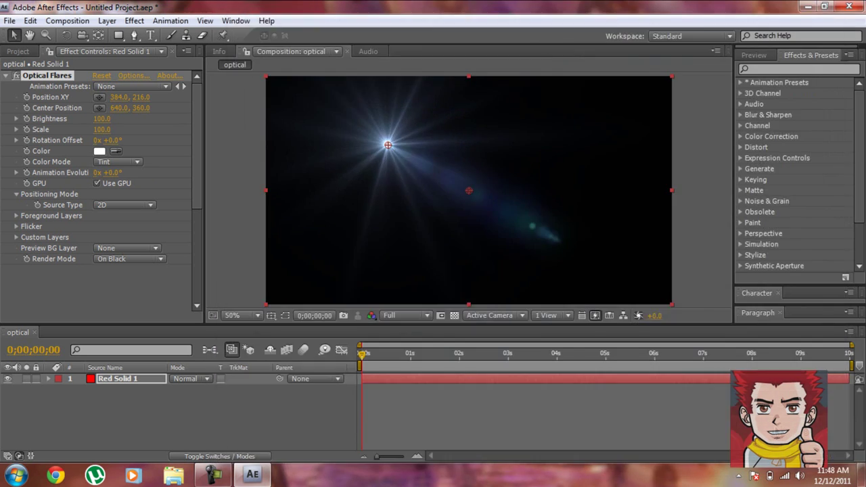
Move the optical flare's light source to the composition's centre, at about 642, 358.
left_click_drag(383, 147, 468, 192)
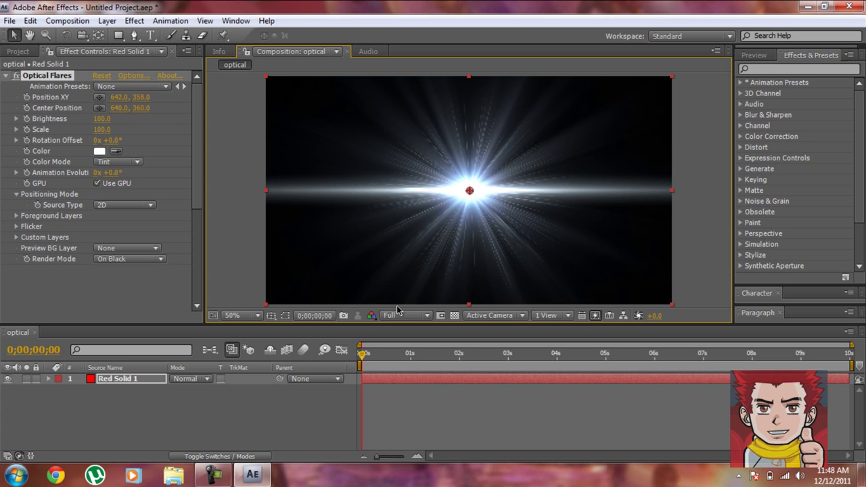
left_click(364, 356)
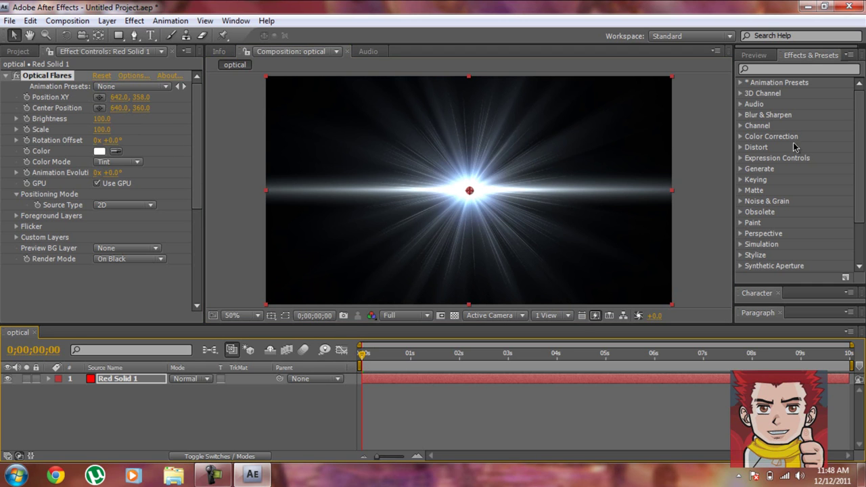
Find the Lens Flare effect, apply it to the red solid and place its flare center at about 282, 282.
left_click(806, 80)
left_click(810, 70)
type("le")
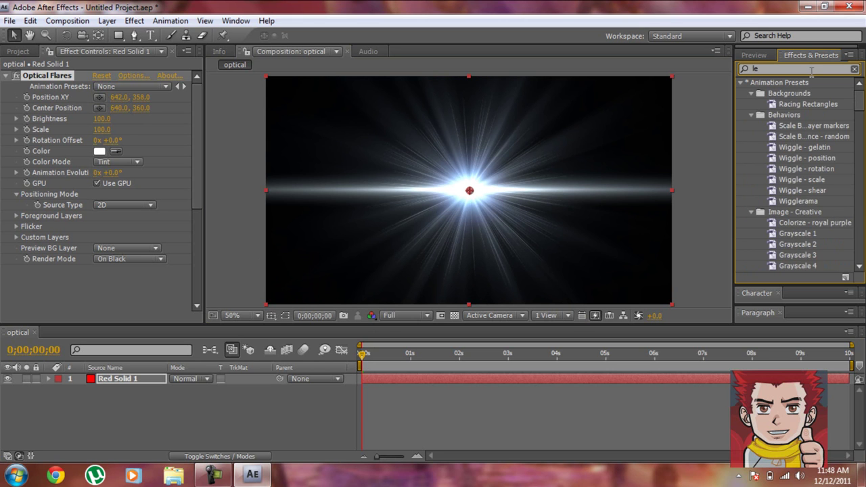
type("ns")
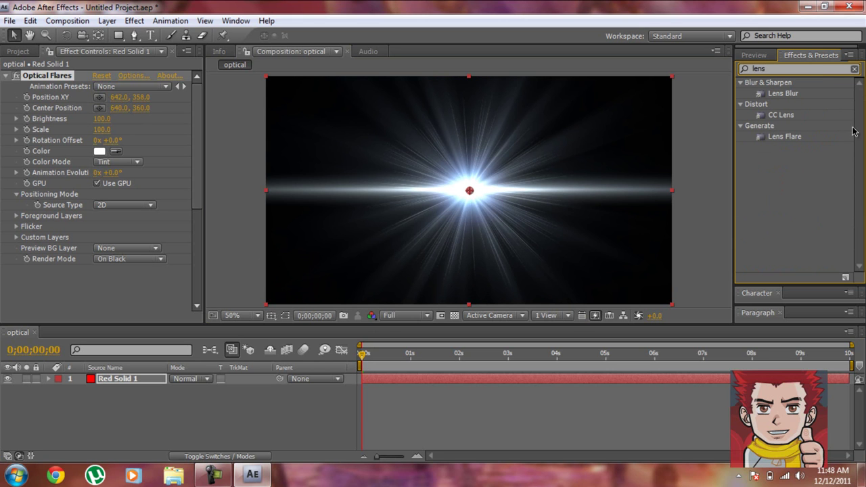
left_click_drag(794, 138, 373, 374)
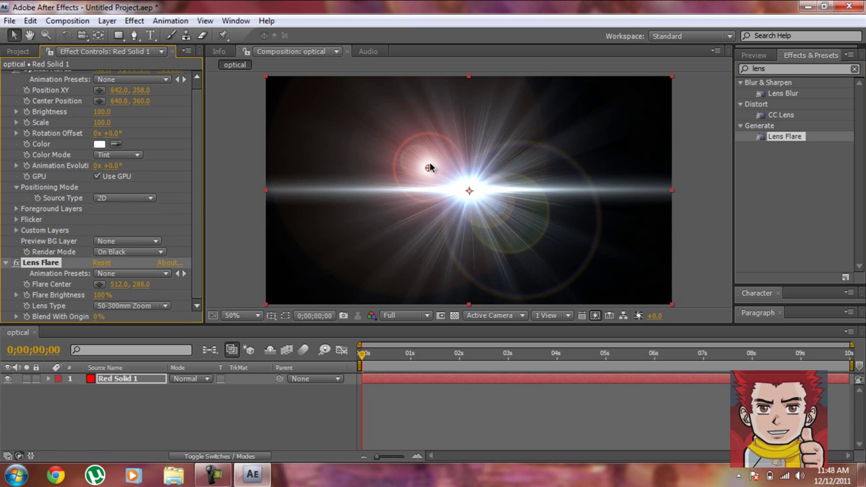
left_click_drag(413, 173, 356, 166)
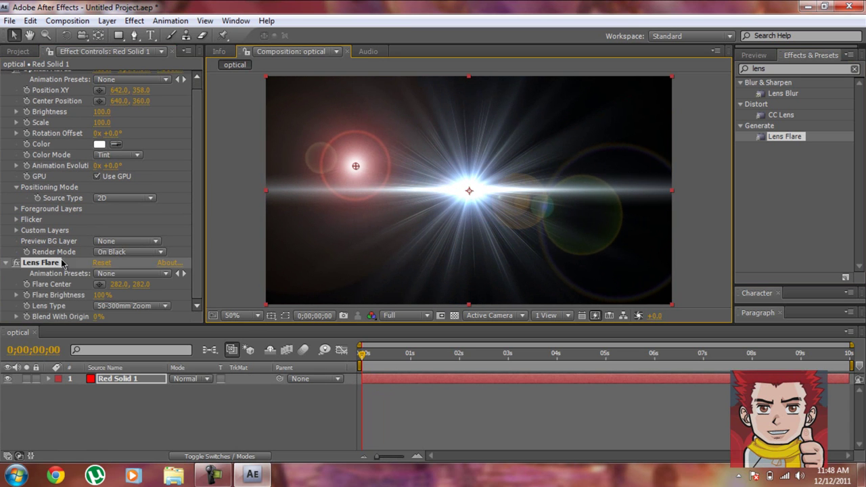
Keyframe the Lens Flare's Flare Center from 0 s to the frame's lower right at 0;00;01;00, and scrub back to preview the motion.
left_click(28, 284)
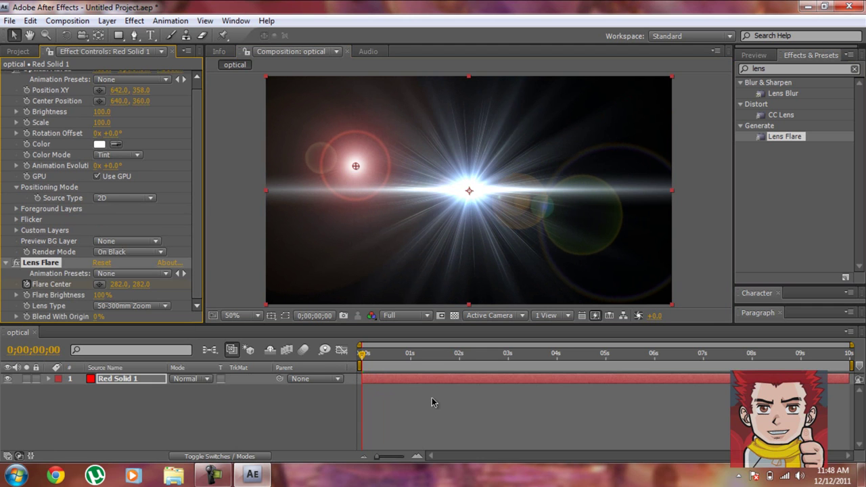
left_click_drag(362, 356, 410, 354)
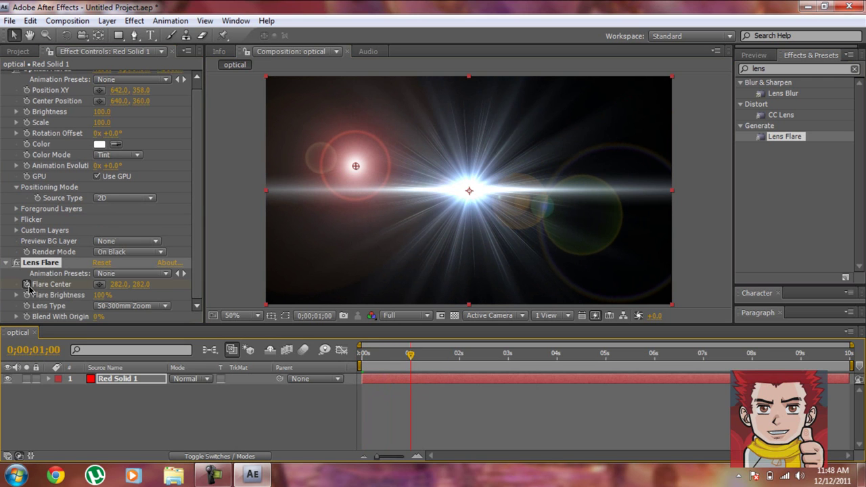
left_click(354, 166)
left_click_drag(353, 166, 614, 265)
left_click_drag(410, 354, 370, 354)
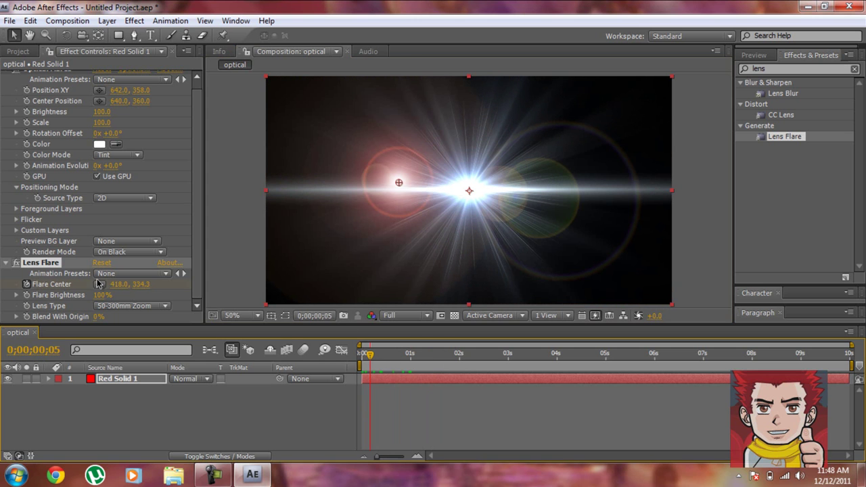
Delete the Lens Flare effect from the red solid.
left_click(40, 268)
key("Delete")
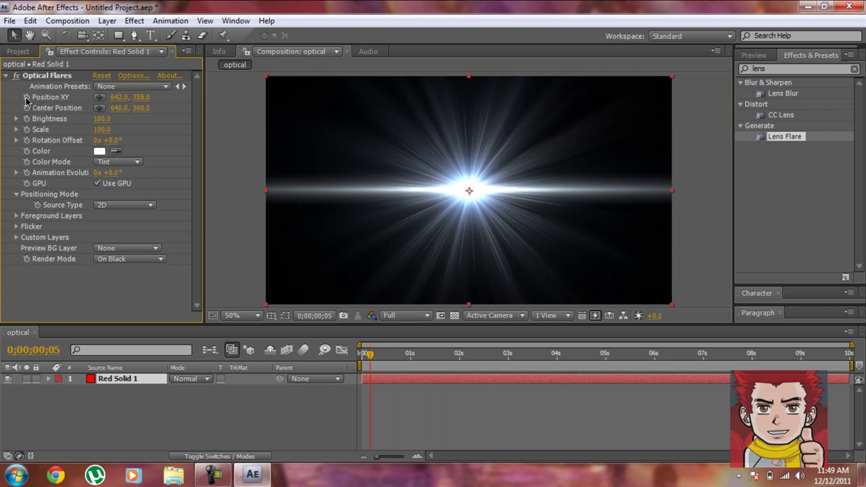
Keyframe the Optical Flares Position XY at 0;00;00;05, and move the flare to about 1286, 360 at 0;00;01;00.
left_click(27, 98)
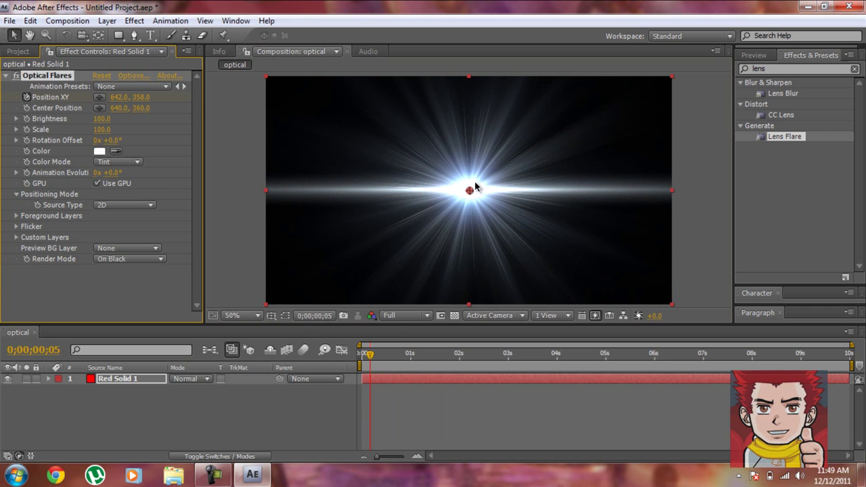
left_click_drag(371, 356, 412, 350)
left_click_drag(470, 189, 674, 191)
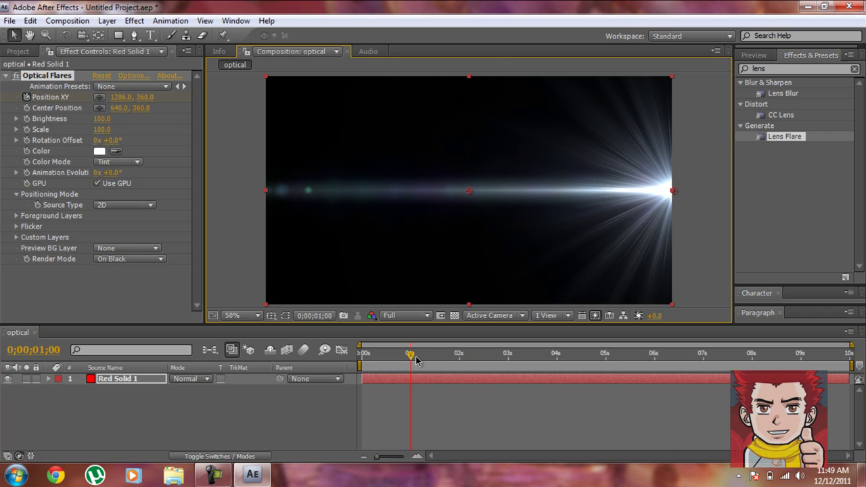
Keyframe the Optical Flares Position XY at 0;00;02;00 with the flare at the frame's left edge, about 8, 358.
left_click_drag(412, 361, 459, 356)
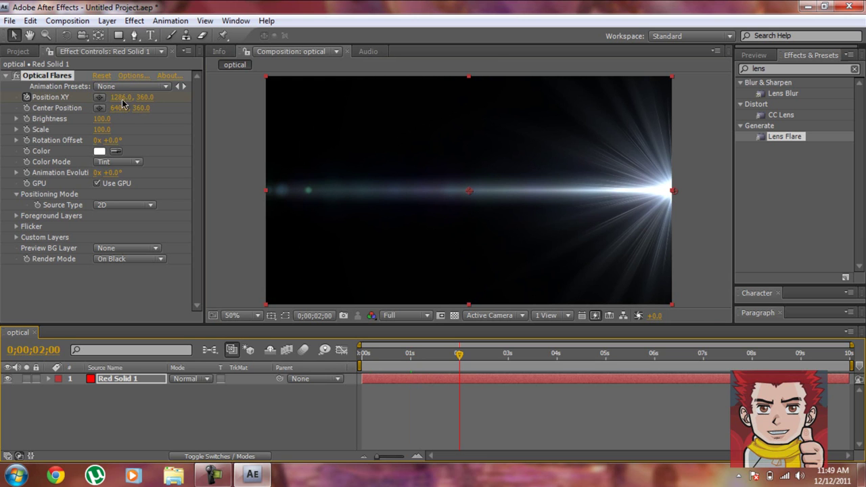
left_click_drag(133, 96, 109, 97)
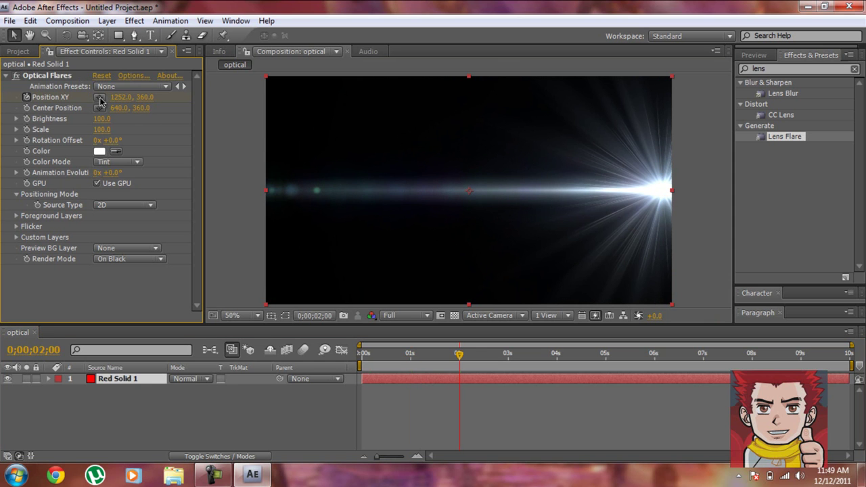
left_click_drag(129, 96, 71, 97)
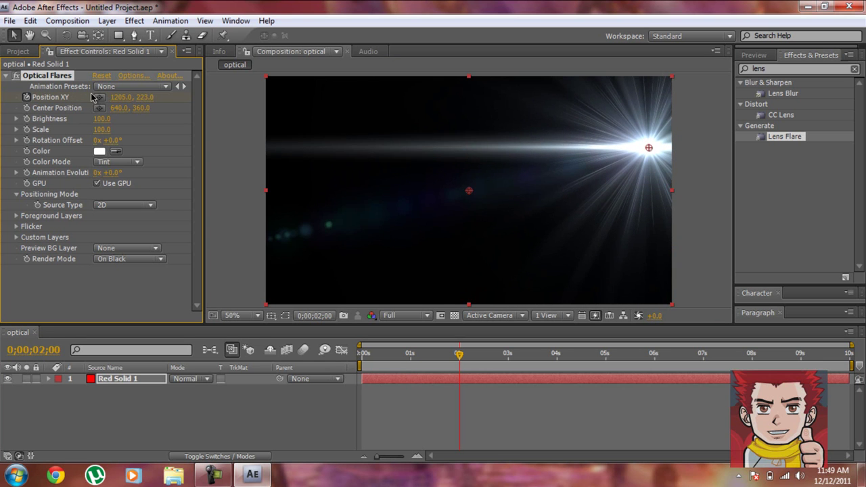
left_click_drag(143, 97, 232, 99)
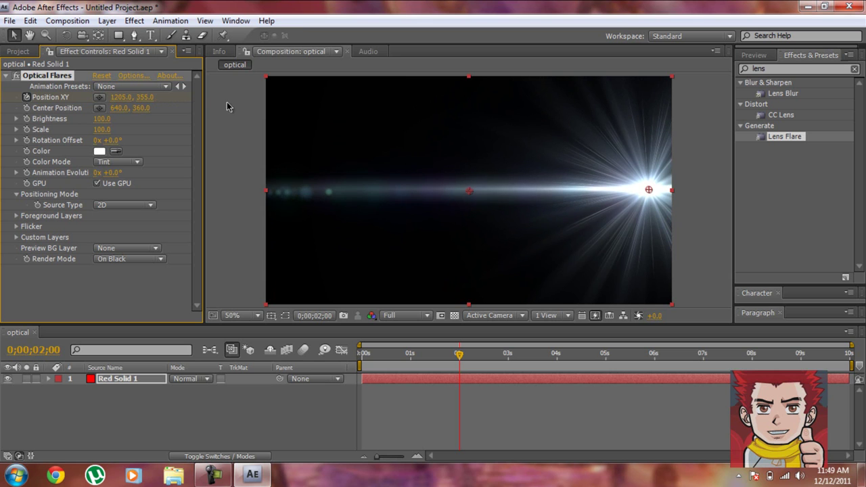
left_click_drag(128, 100, 57, 101)
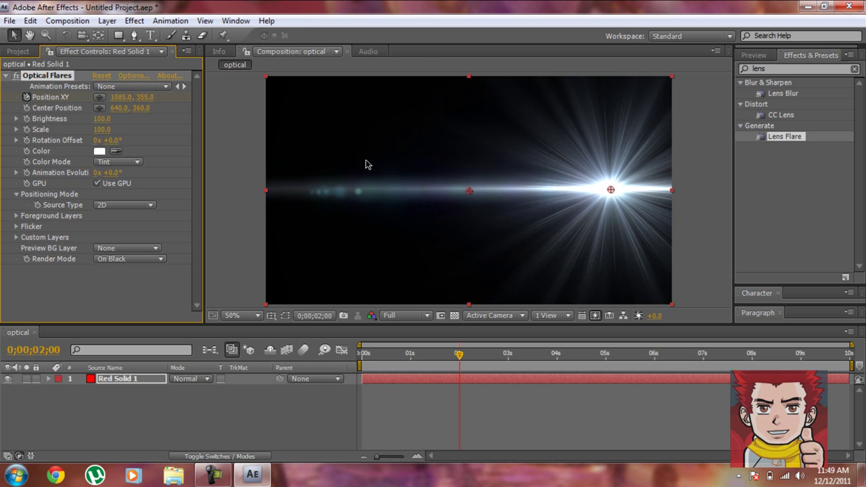
left_click(100, 97)
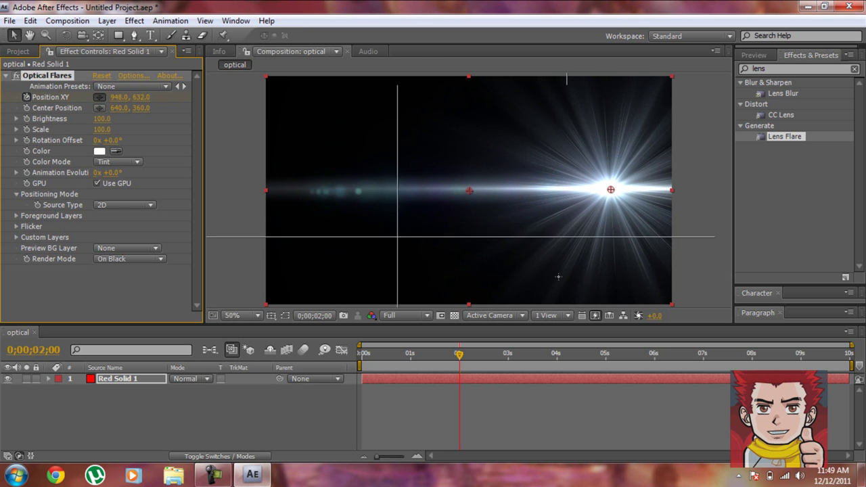
left_click(268, 190)
At 0;00;03;00, move the flare's Center Position to about 640, 186 and keyframe its Position XY at about 640, 190.
left_click_drag(458, 353, 507, 354)
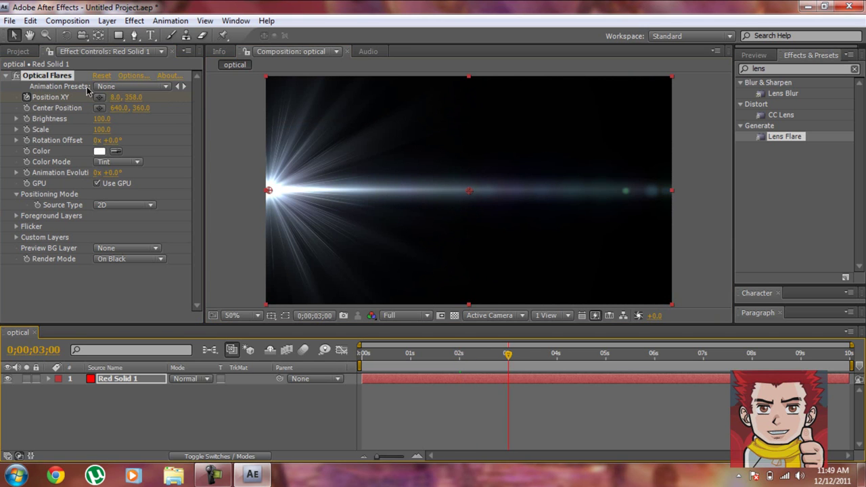
left_click(100, 109)
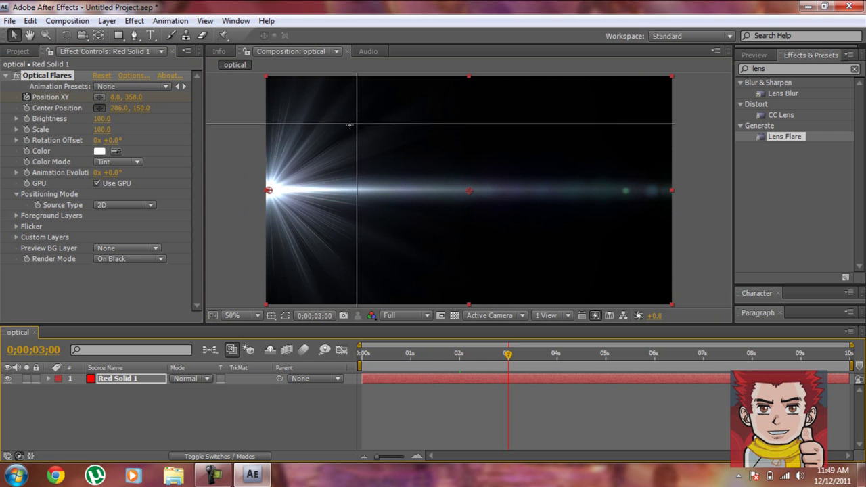
left_click(469, 135)
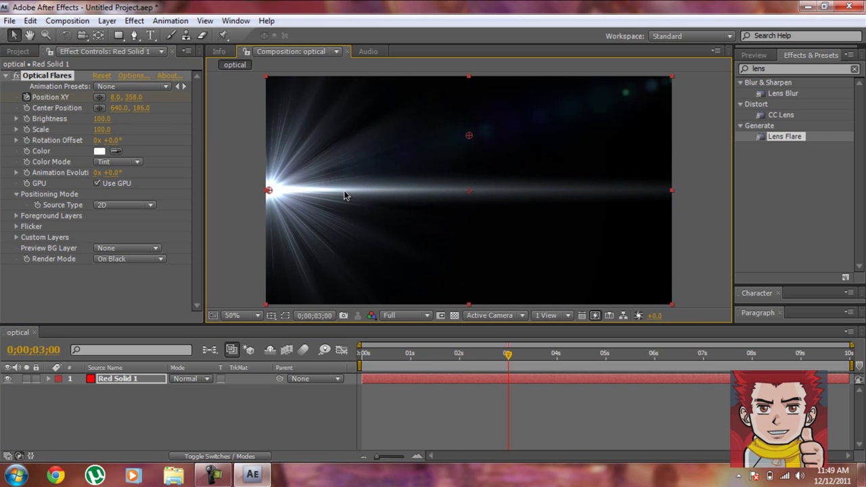
left_click(100, 99)
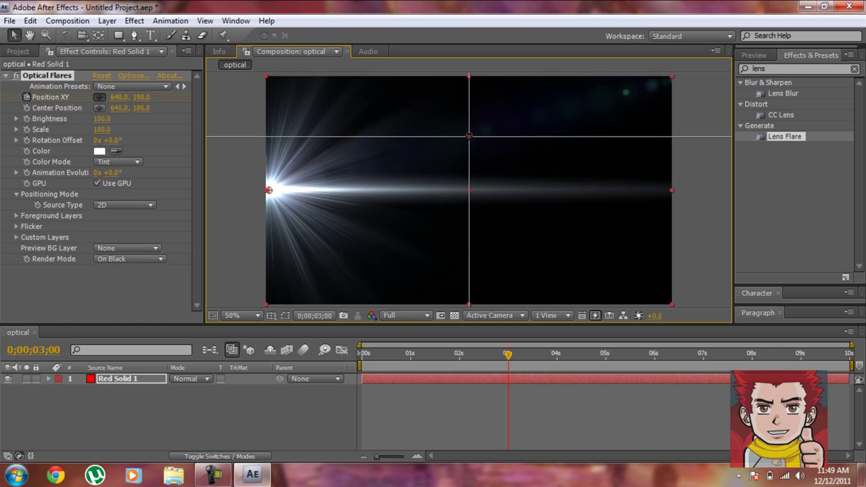
left_click(469, 135)
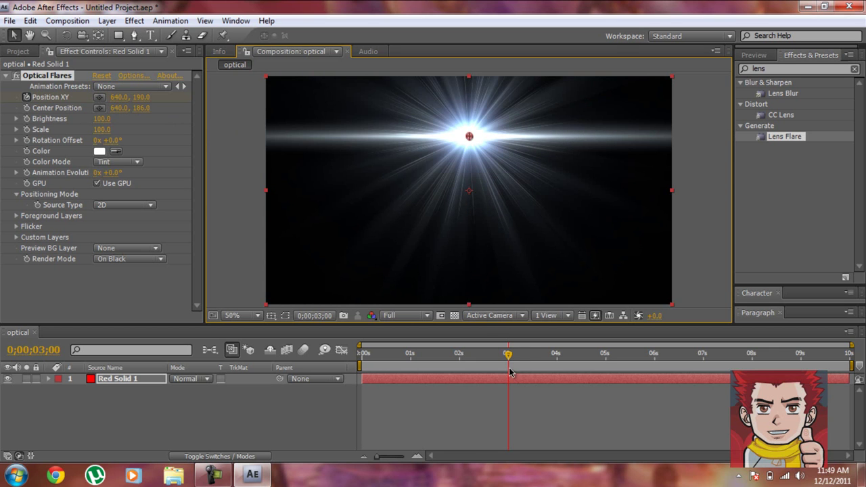
Play back the flare animation from the start of the composition, stopping at about one second.
left_click_drag(508, 357, 472, 356)
left_click_drag(380, 357, 338, 351)
key("space")
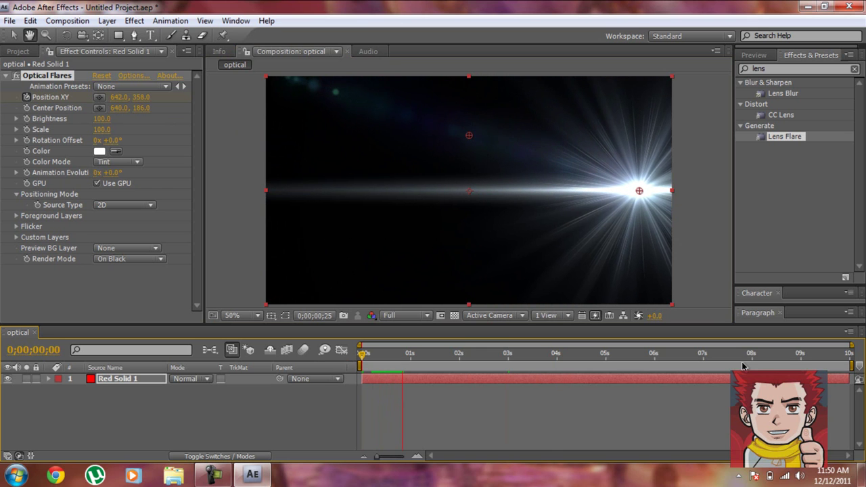
key("space")
Set the RAM preview frame rate to 99.
left_click(754, 56)
left_click(790, 112)
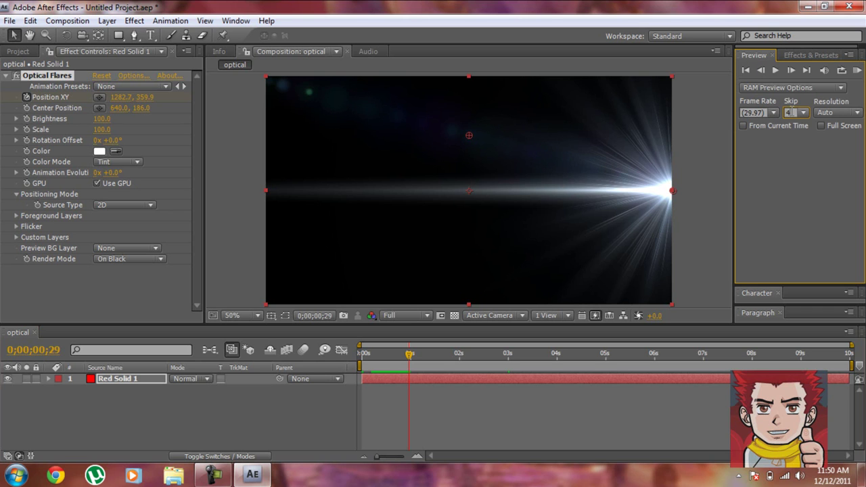
left_click(763, 114)
key("BackSpace")
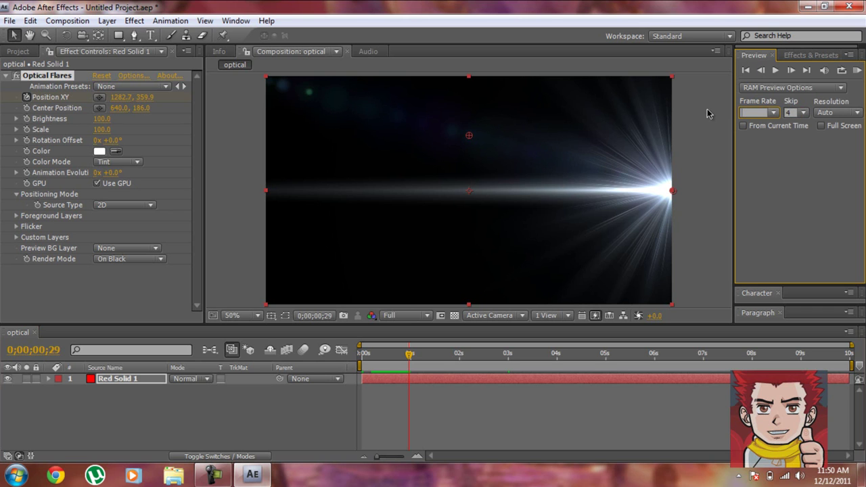
type("99")
key("Return")
Preview the flare's motion from 0;00;00;00 at the new frame rate, and return the current time to the start.
left_click_drag(409, 354, 355, 355)
key("space")
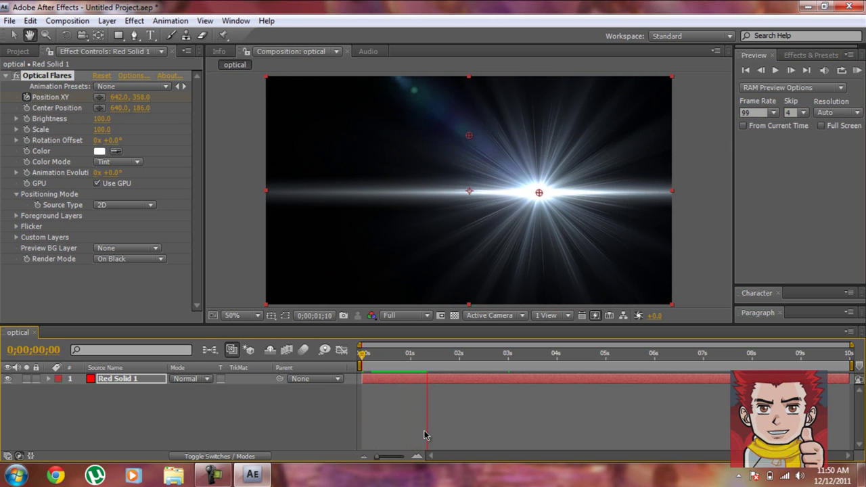
left_click(361, 365)
left_click_drag(366, 358, 333, 353)
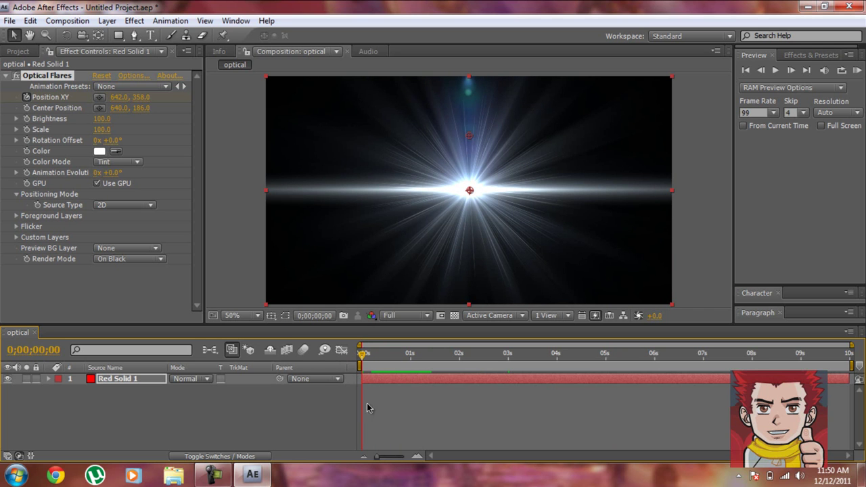
left_click_drag(364, 358, 340, 358)
left_click(225, 473)
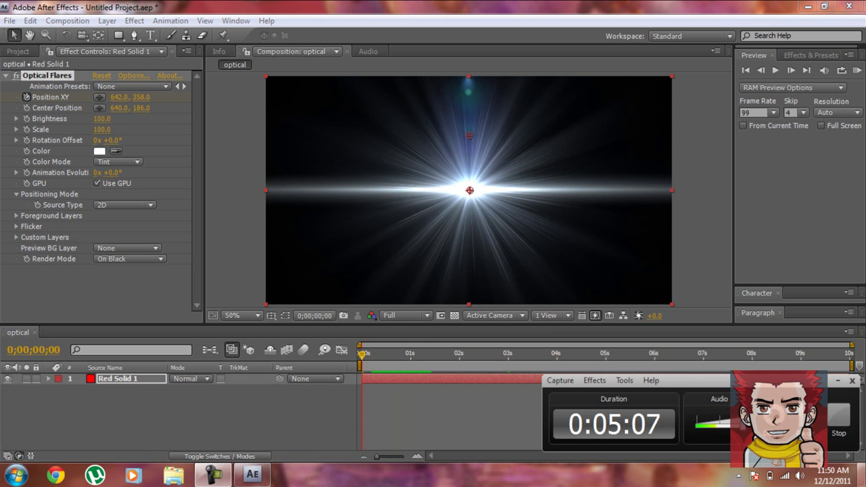